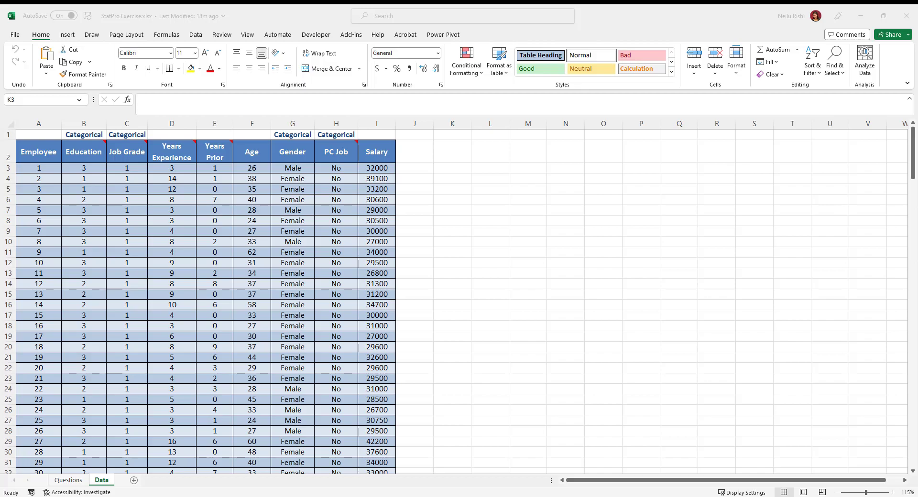
Step: Switch to the browser's StatPro Exercise course page and view the available actions for the StatPro Exercise and StatPro files
key(alt+Tab)
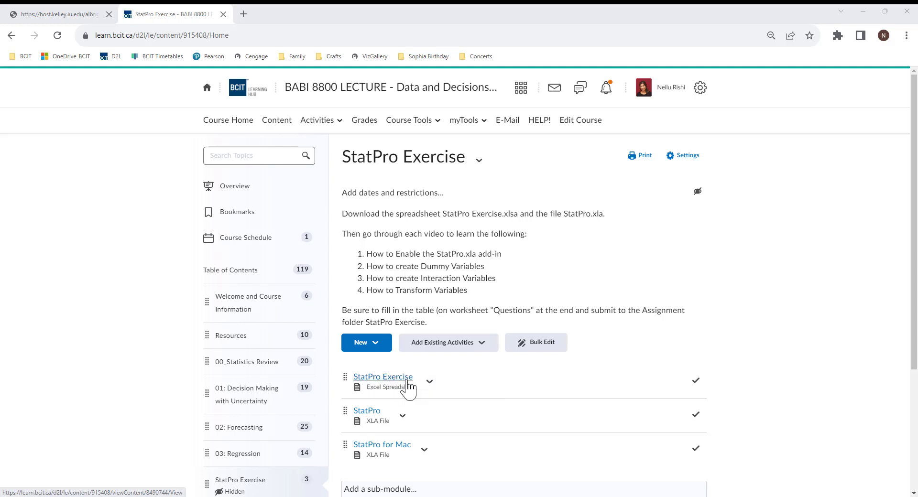
click(429, 383)
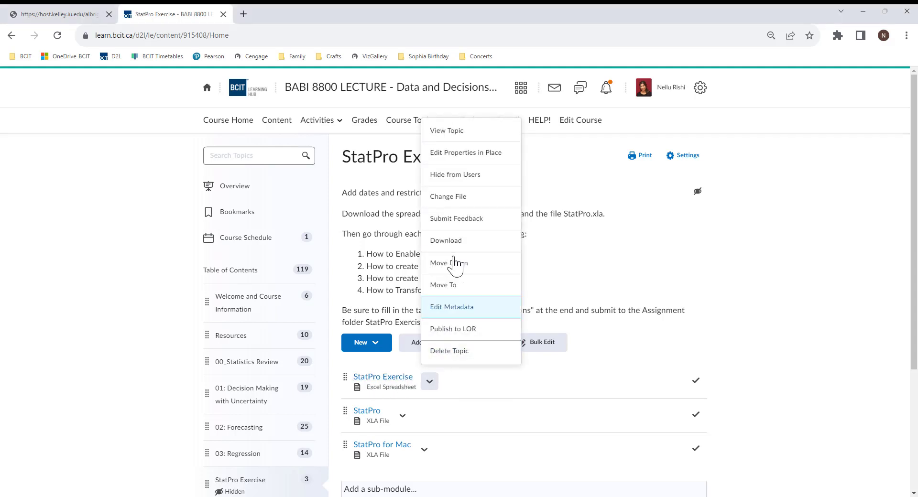
click(403, 415)
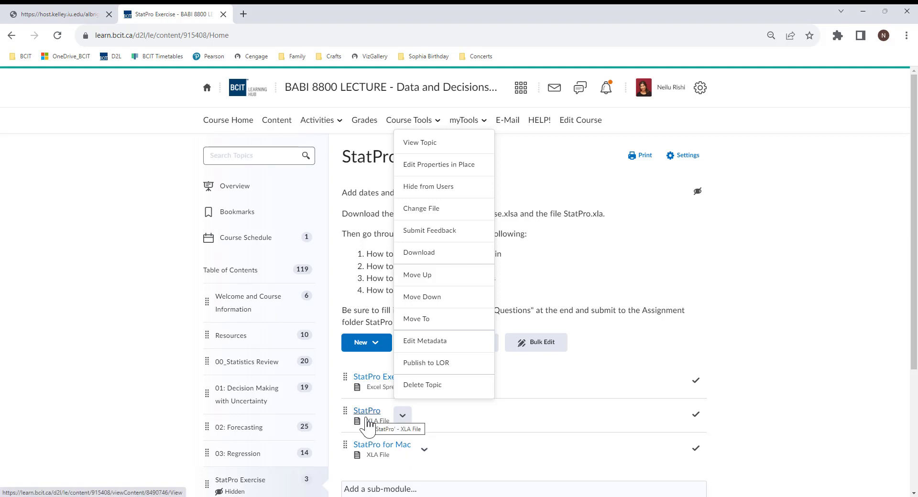
Step: Read the StatPro for the Mac note on the free downloads page, highlight its closing remark, and return to the course page
click(66, 15)
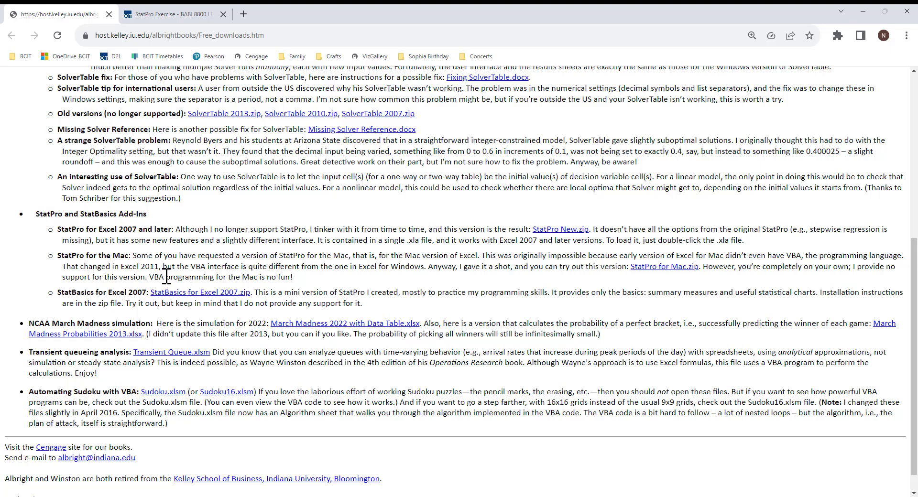
drag(146, 277, 295, 280)
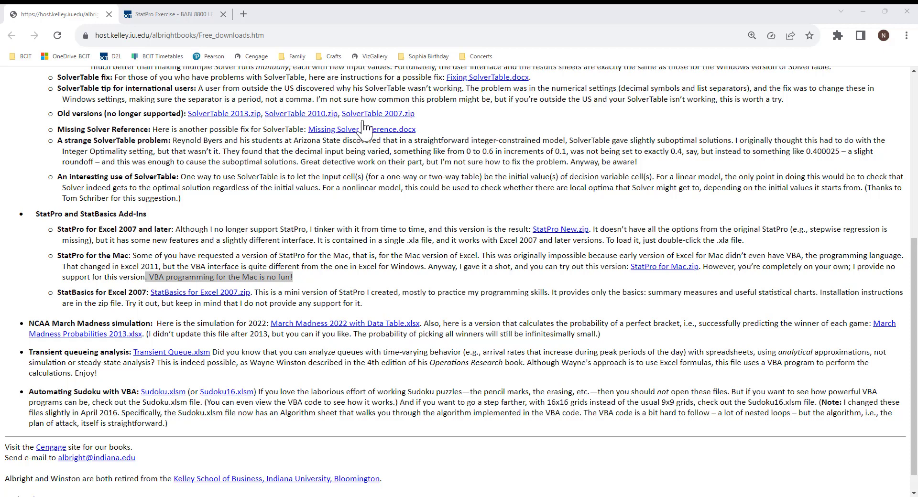
click(143, 13)
click(733, 272)
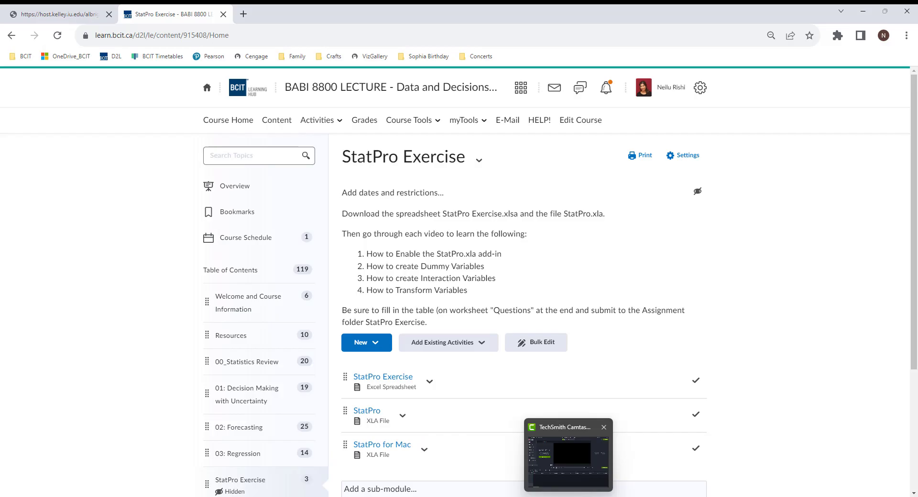
Step: Switch to the desktop, open its Add-Ins folder and arrange it side by side with the Downloads folder
click(587, 485)
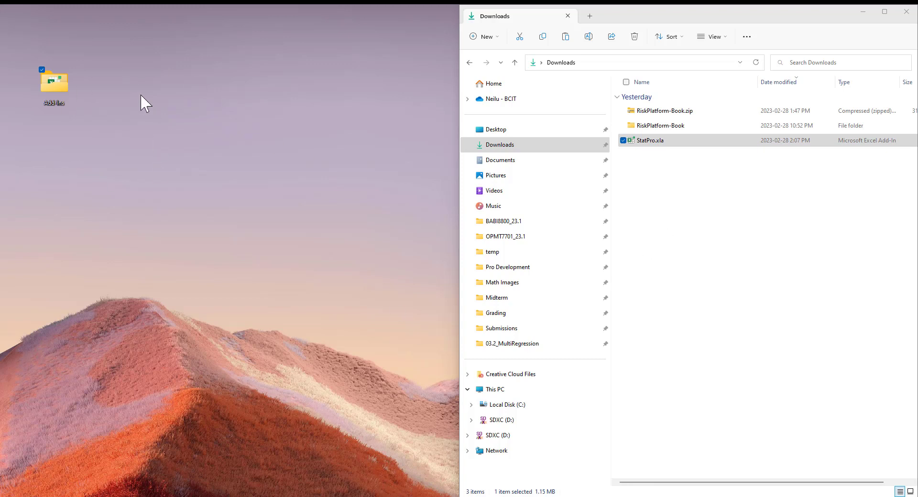
double_click(54, 85)
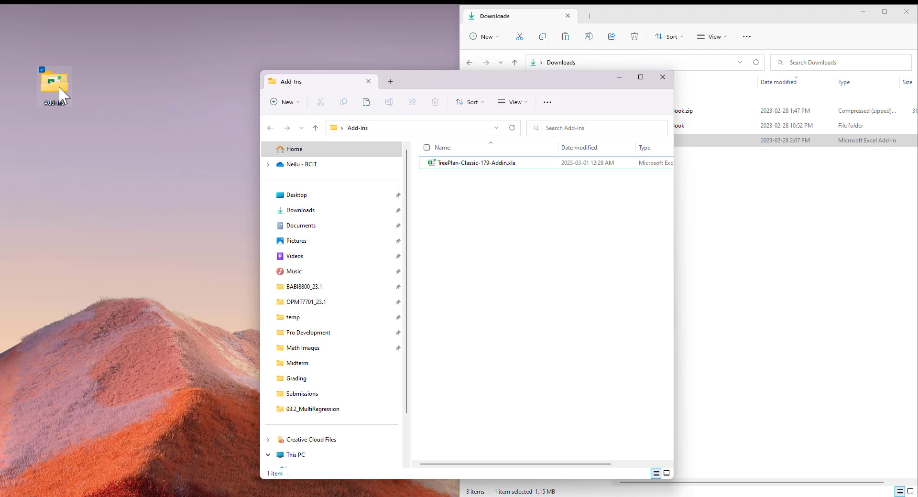
key(super+Left)
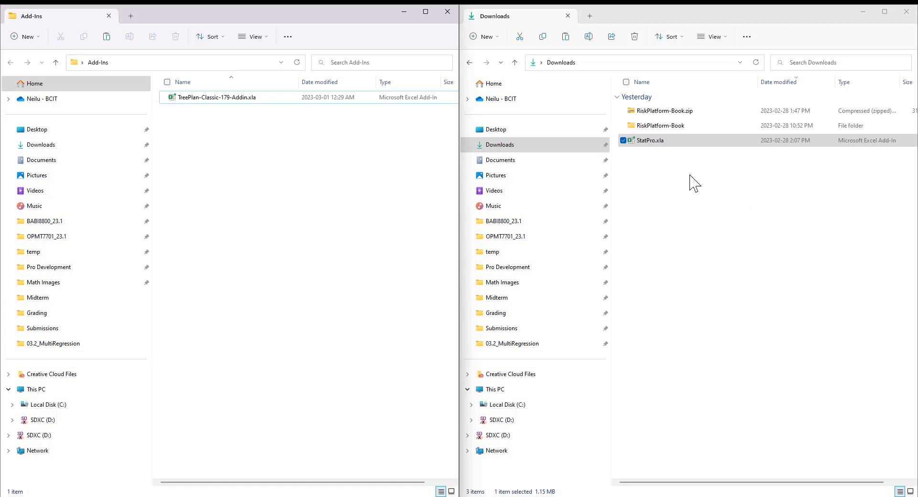
Step: Move StatPro.xla from Downloads into the Add-Ins folder and return it to Downloads
click(640, 143)
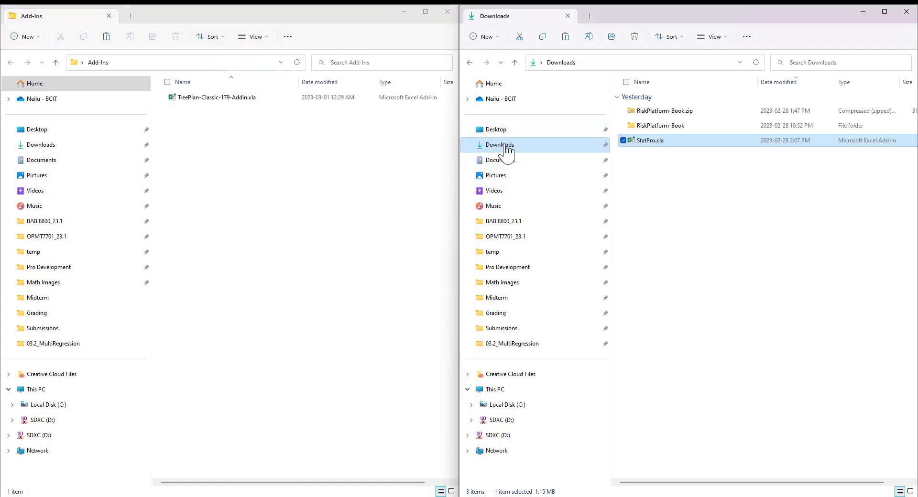
drag(666, 143, 228, 144)
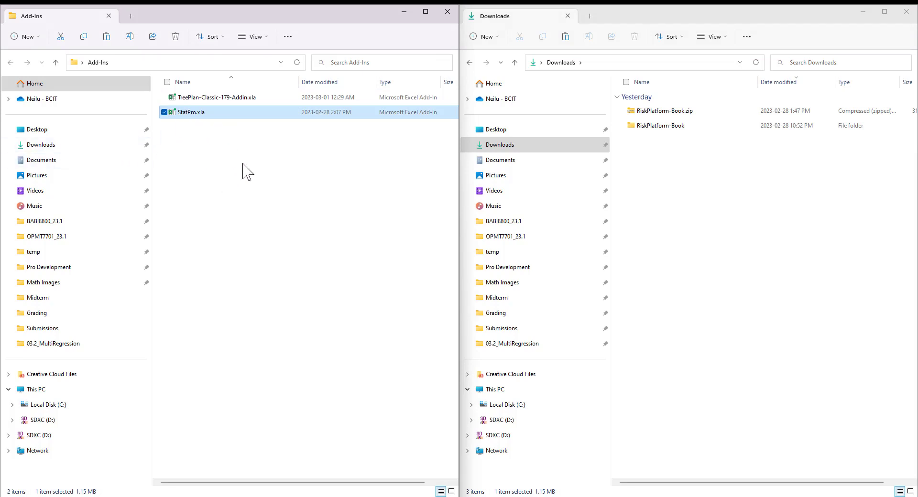
right_click(684, 176)
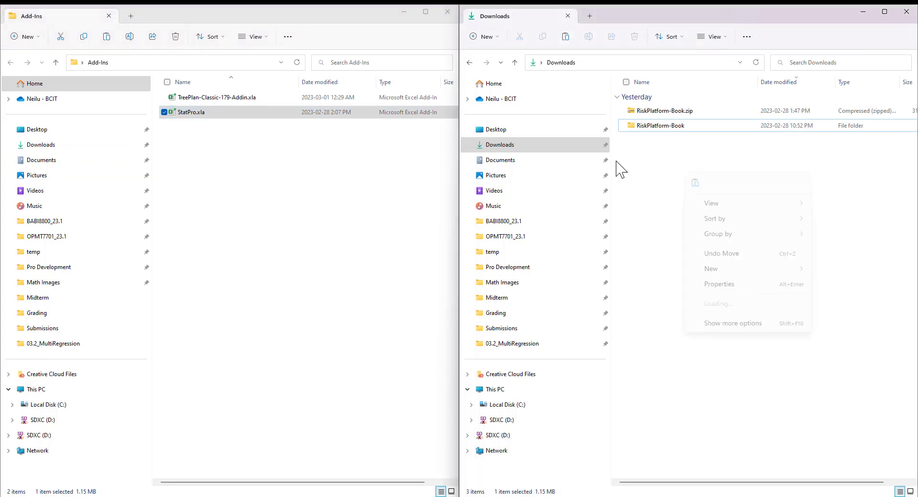
drag(222, 113, 678, 184)
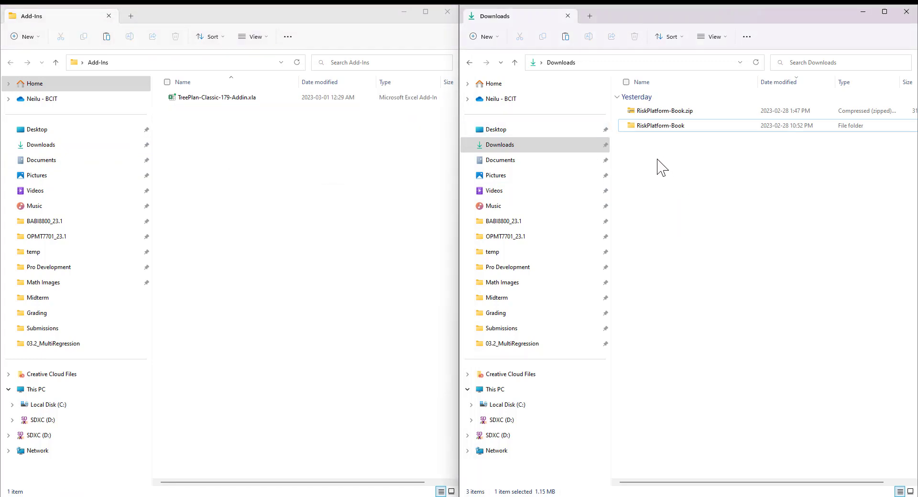
Step: Cut StatPro.xla from the Downloads folder and paste it into the Add-Ins folder
right_click(649, 145)
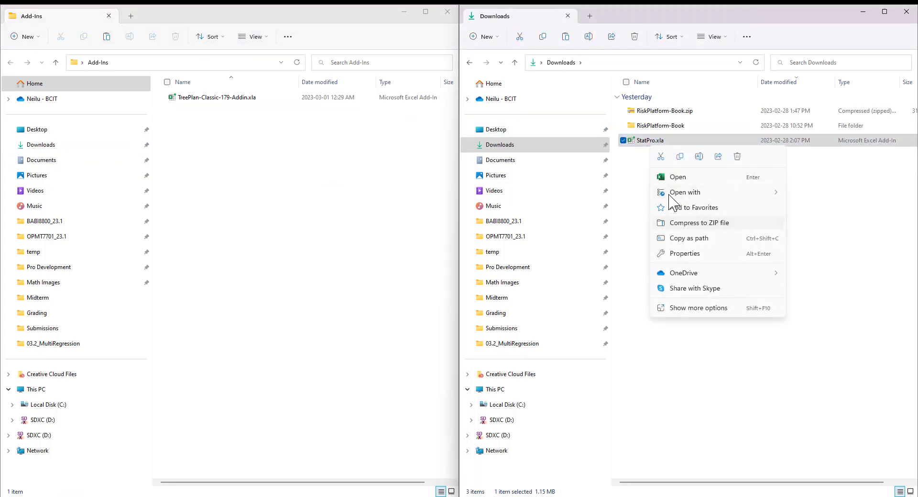
click(661, 156)
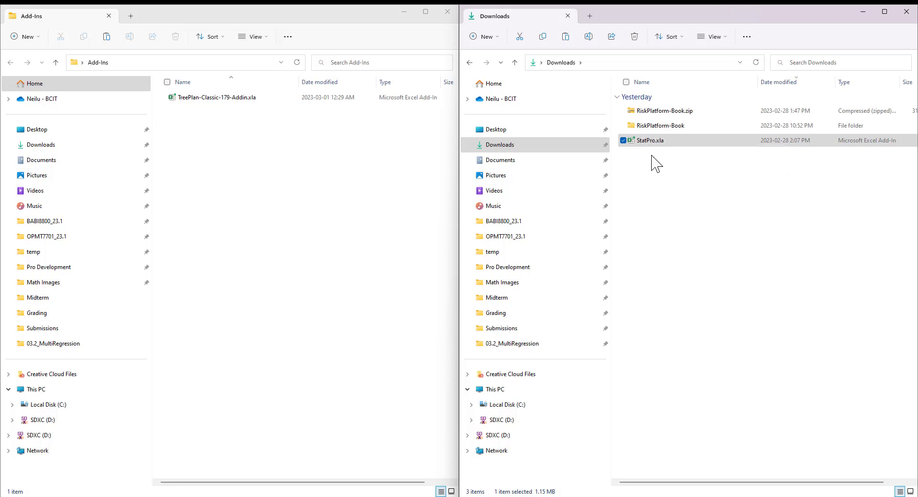
click(306, 158)
right_click(306, 158)
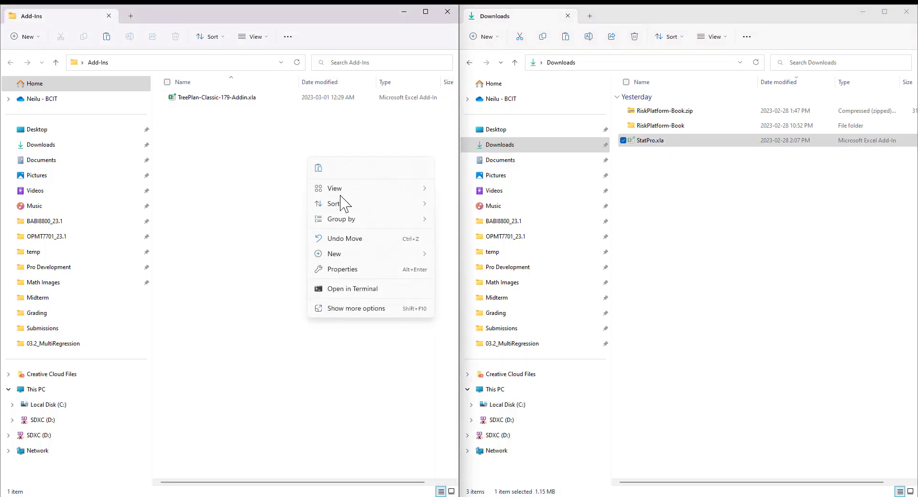
click(318, 169)
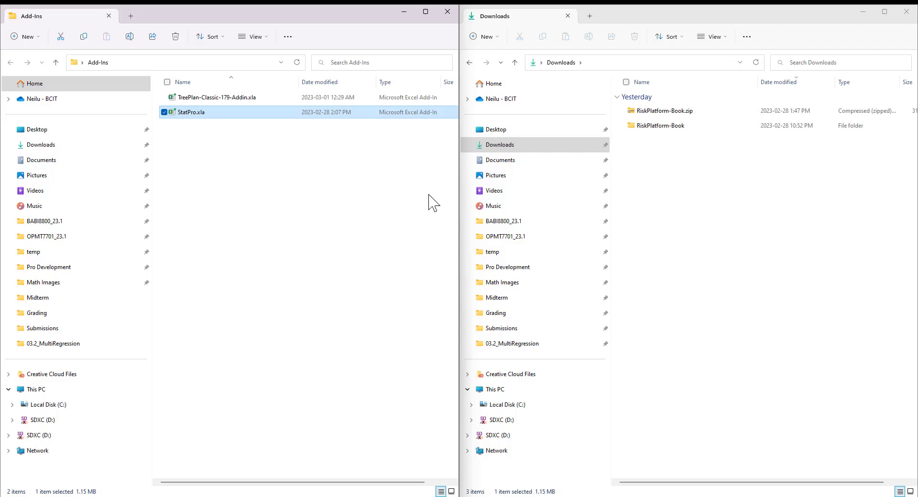
Step: Switch to the StatPro Exercise workbook in Excel and open the Trusted Locations settings of the Trust Center
key(alt+Tab)
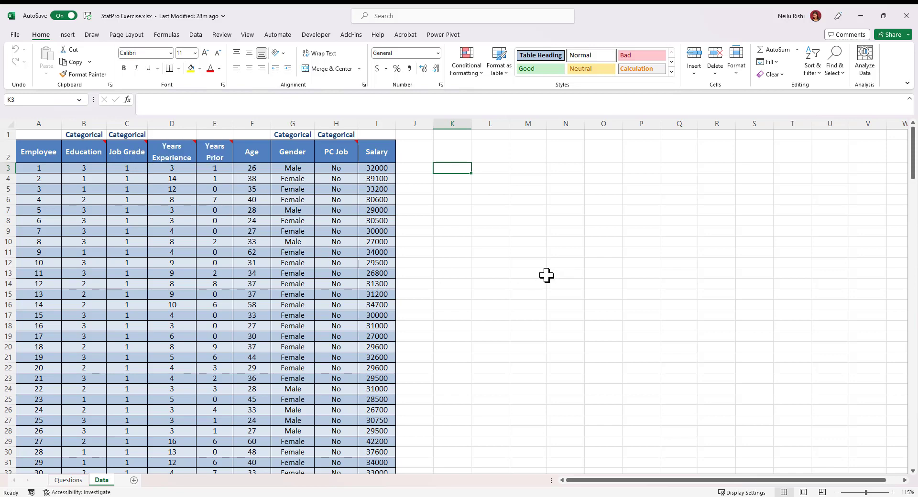
click(507, 294)
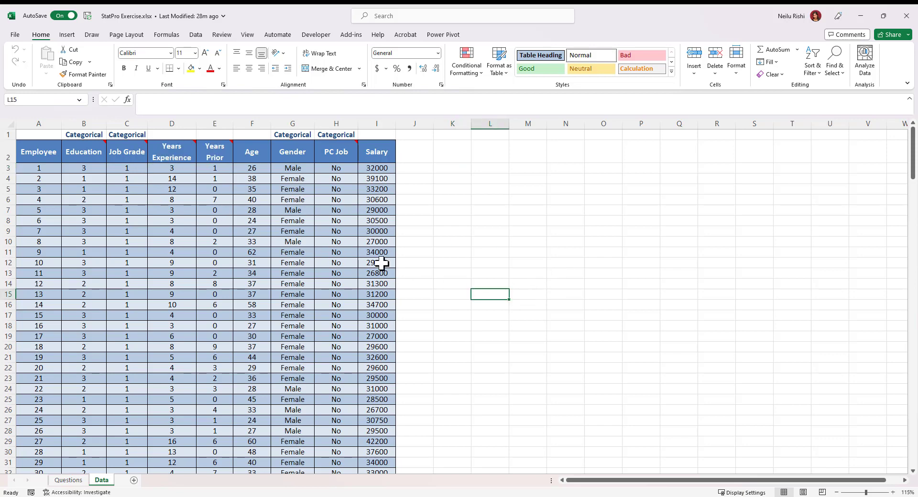
click(19, 37)
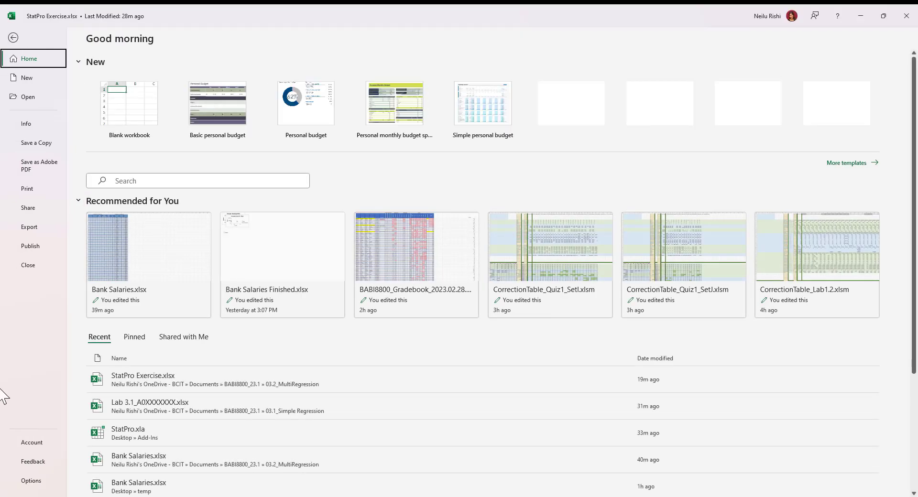
click(31, 482)
click(281, 264)
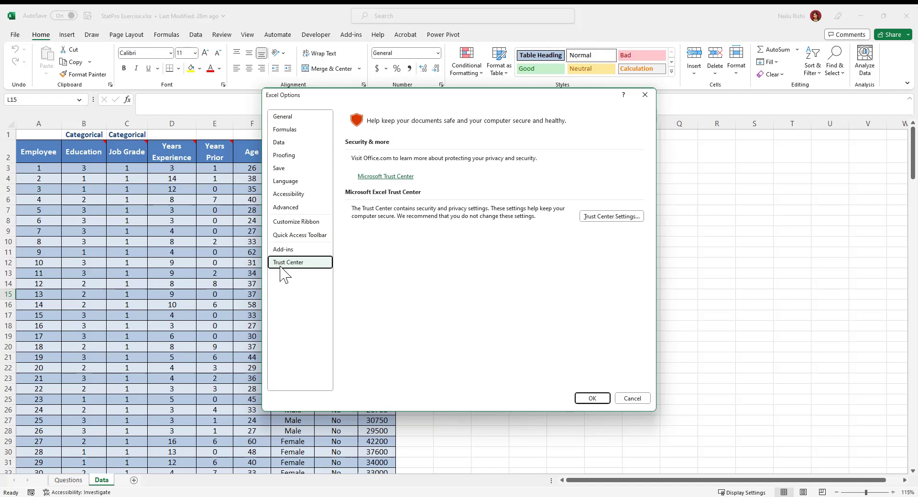
click(601, 216)
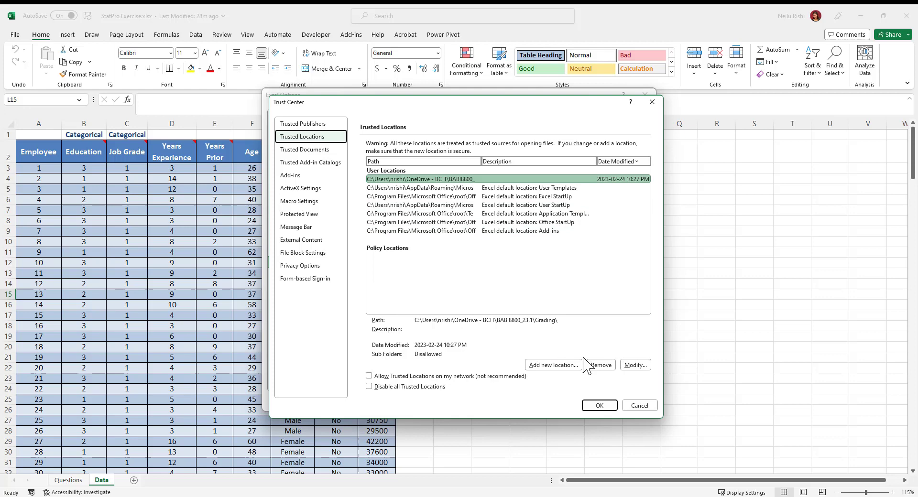
Step: Start a new trusted location and choose the Add-Ins folder on the Desktop as its path
click(553, 366)
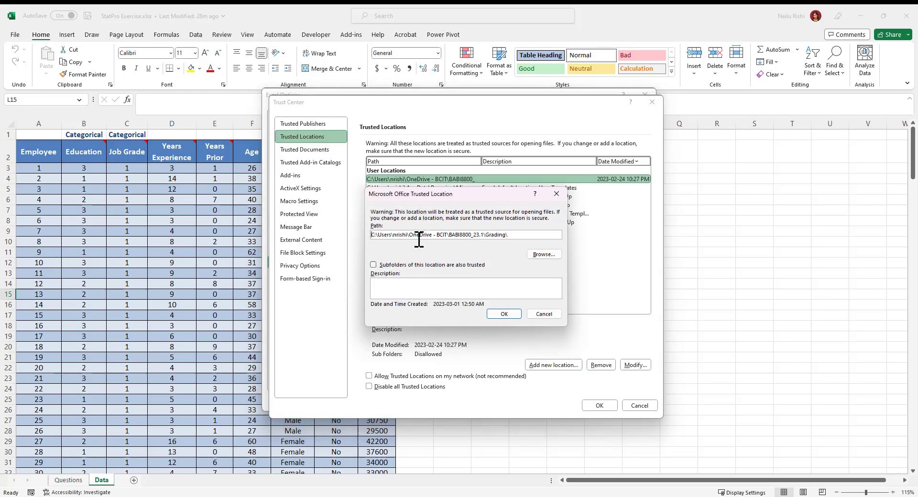
click(534, 255)
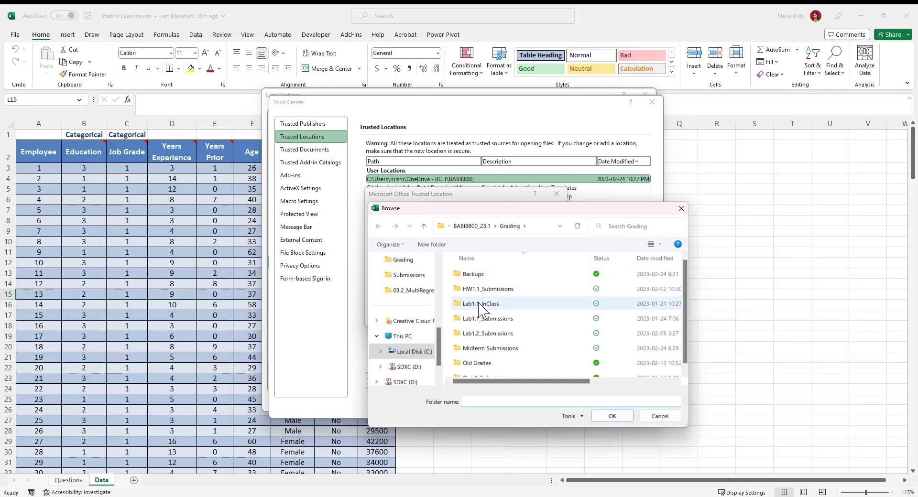
scroll(411, 311, up, 5)
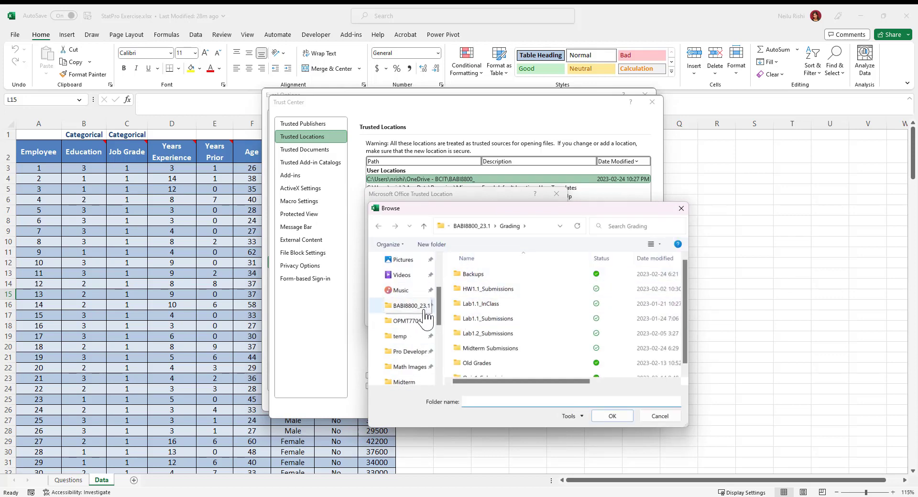
scroll(417, 307, up, 4)
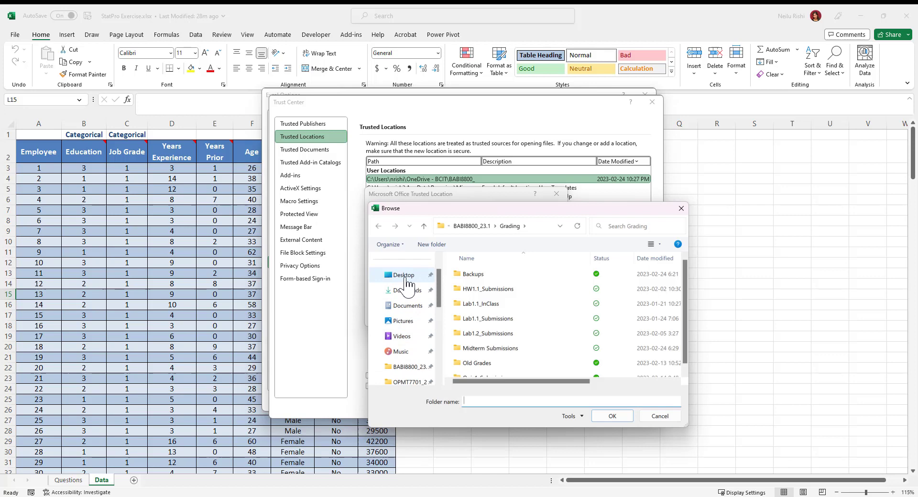
click(406, 276)
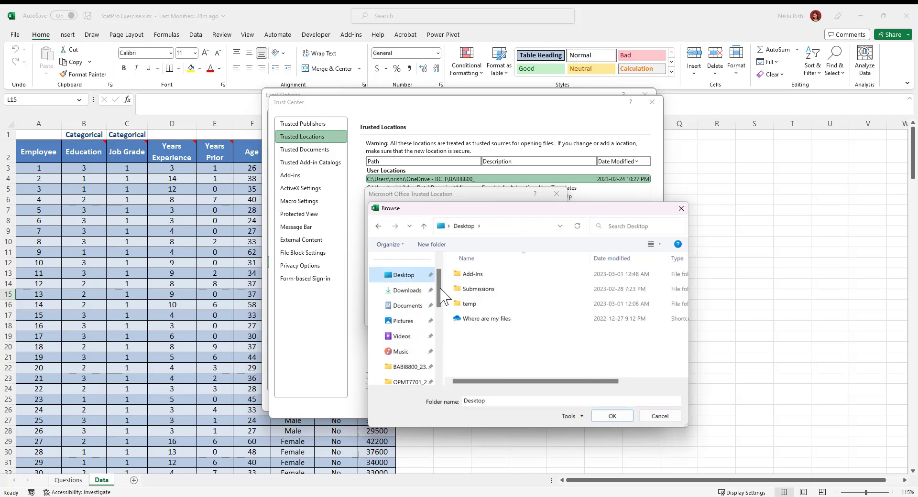
double_click(481, 277)
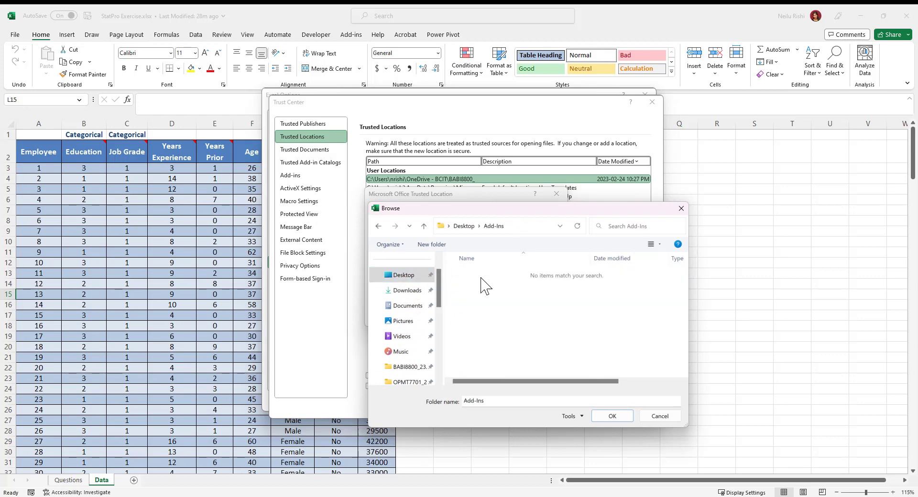
click(618, 417)
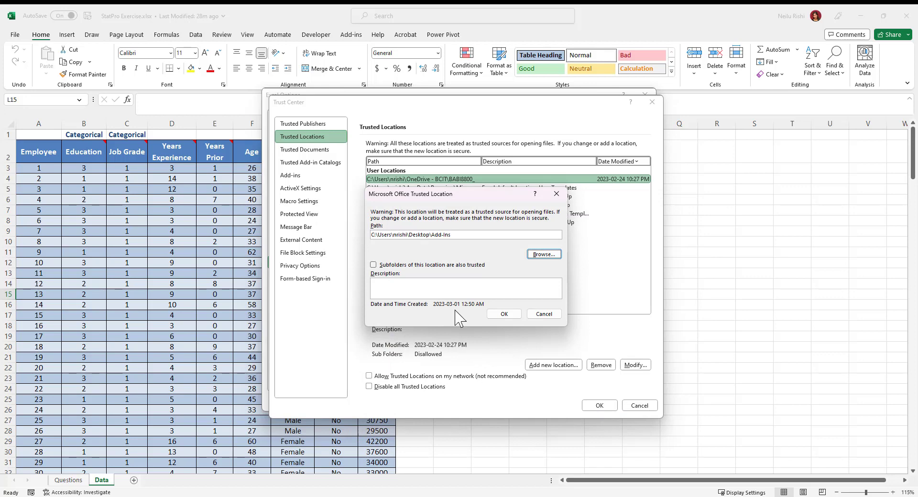
Step: Browse again through the Desktop to the Add-Ins folder and reselect it as the trusted location's path
click(544, 254)
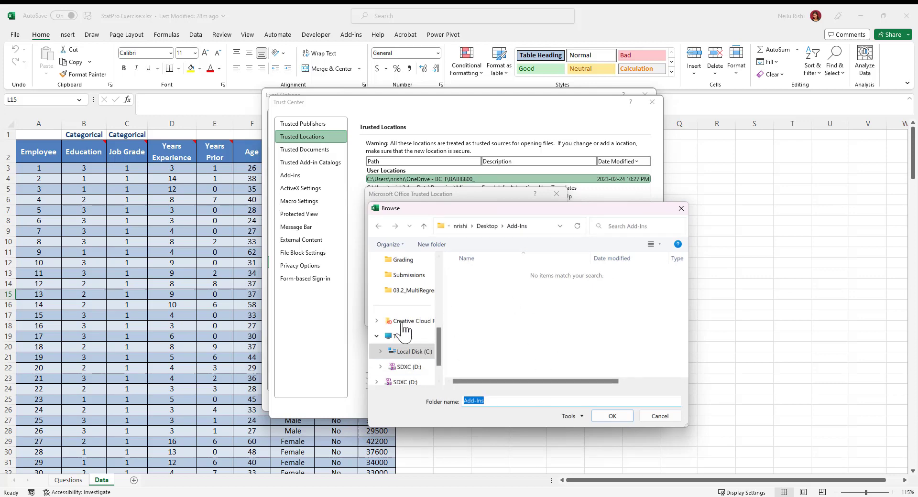
click(488, 229)
click(471, 281)
double_click(471, 281)
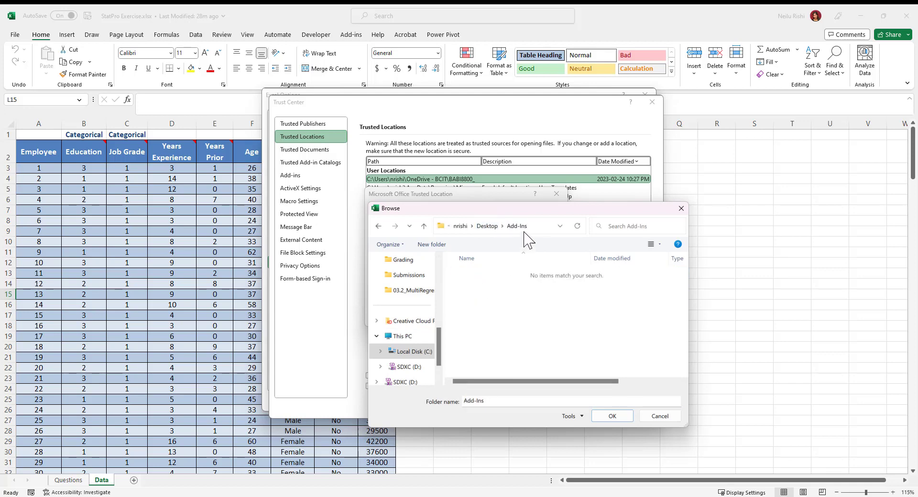
click(606, 417)
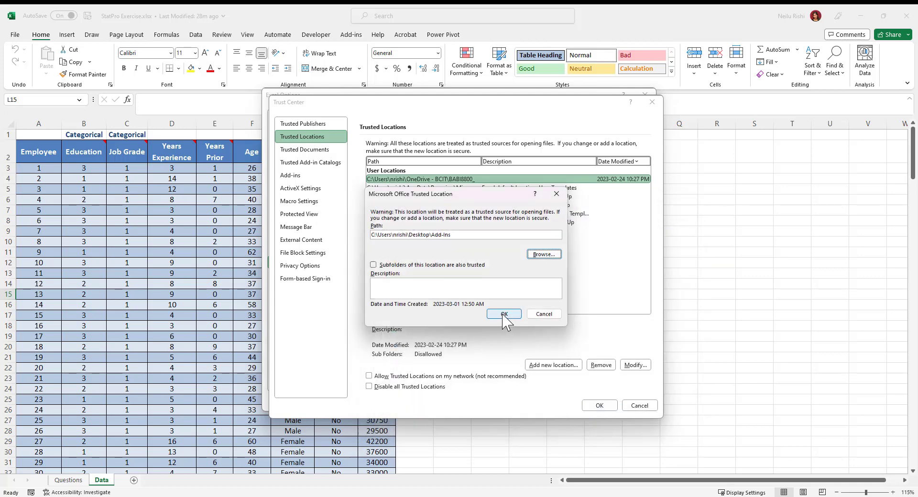
Step: Add the Desktop Add-Ins folder to the trusted locations and accept the Trust Center and Excel Options changes
click(504, 314)
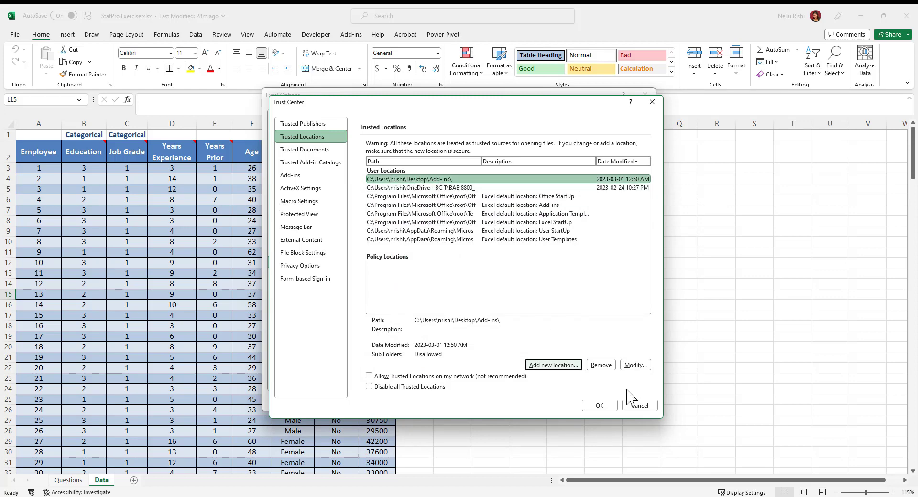
click(600, 406)
click(584, 398)
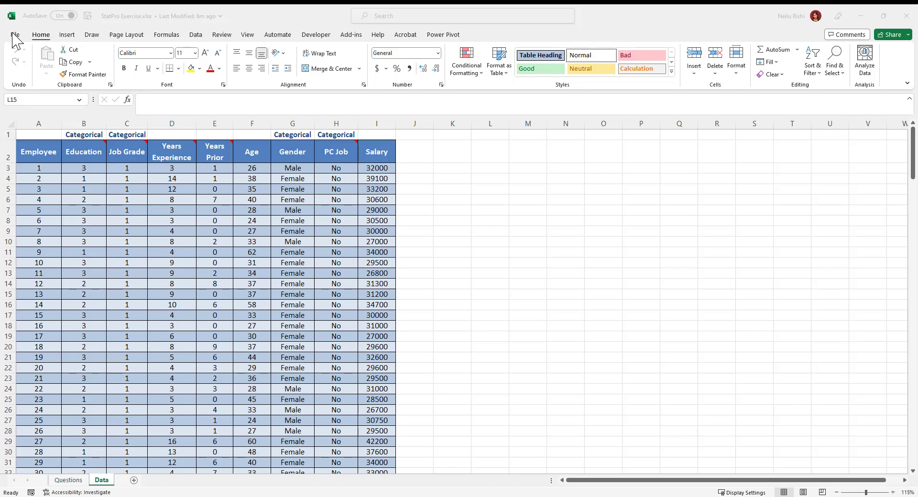
Step: Open the manager for Excel Add-ins from the add-in settings in Excel Options
click(12, 35)
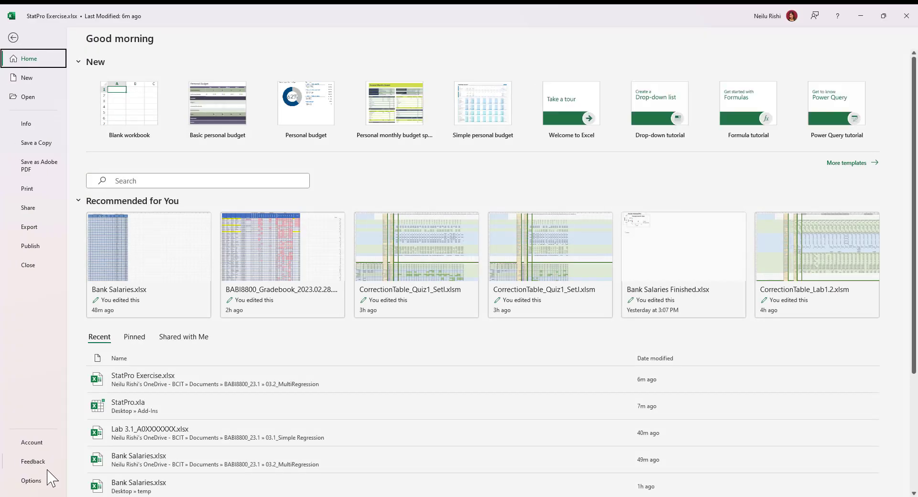
click(43, 482)
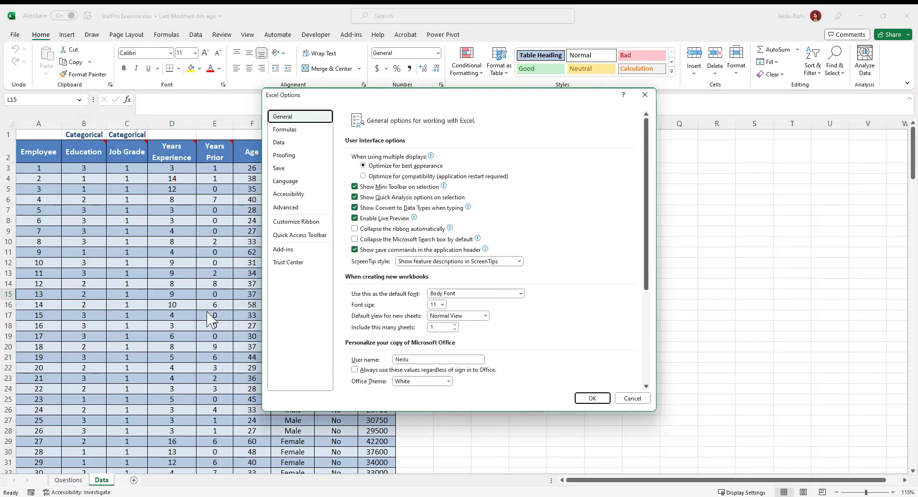
click(289, 251)
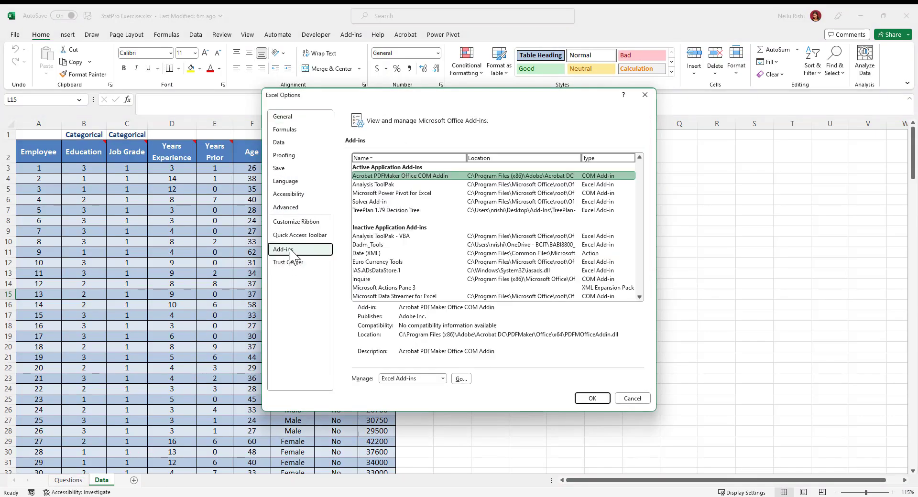
click(461, 379)
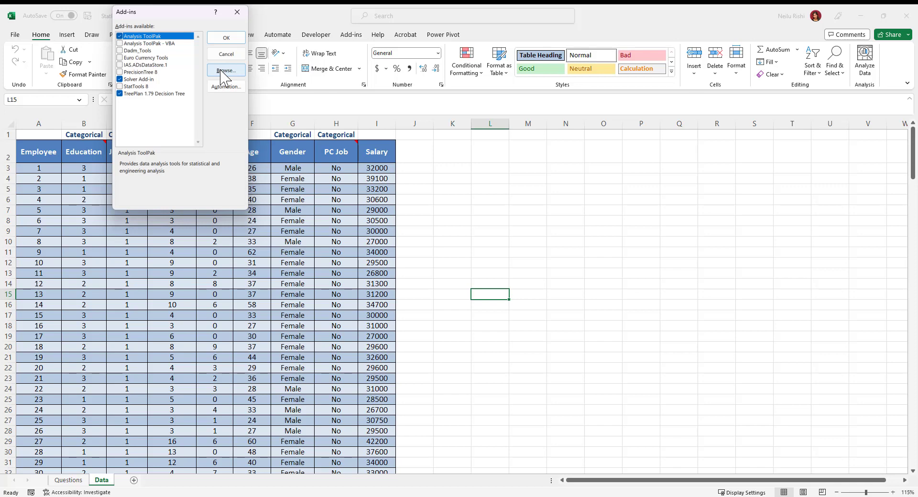
Step: Load StatPro.xla from the Desktop's Add-Ins folder into the available add-ins and accept the list with StatPro enabled
click(223, 72)
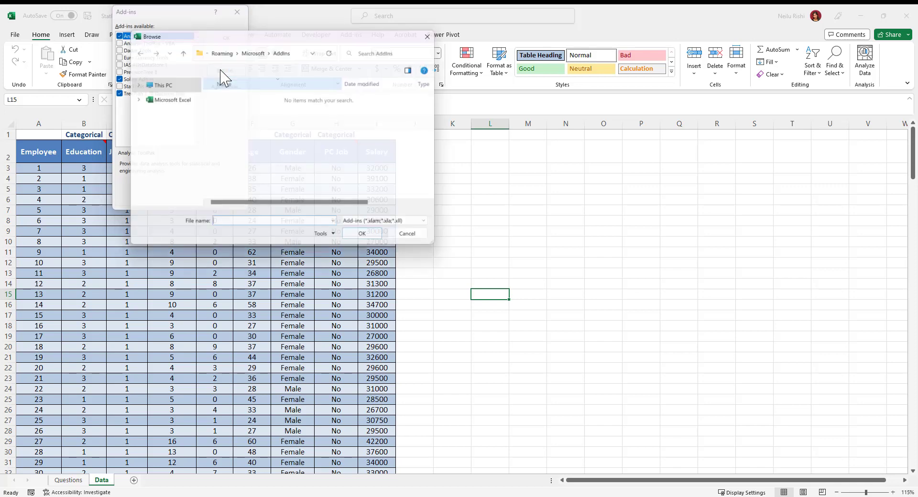
drag(187, 154, 186, 84)
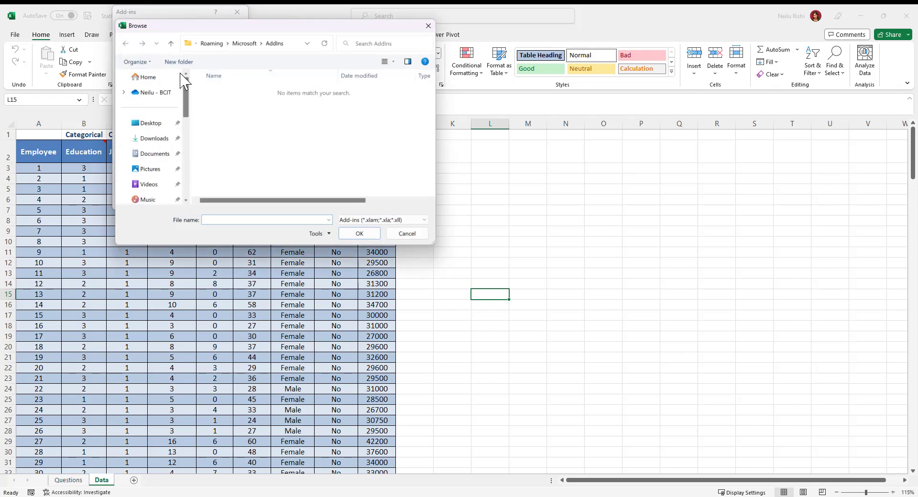
click(150, 123)
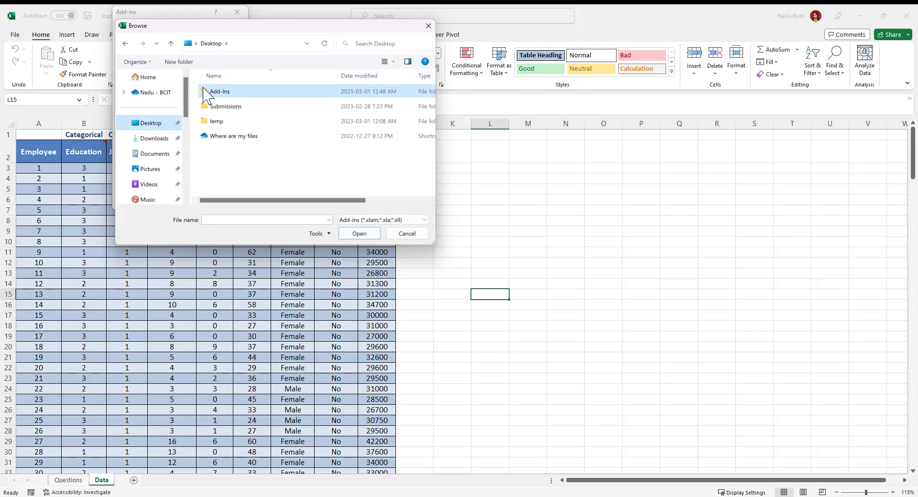
double_click(222, 92)
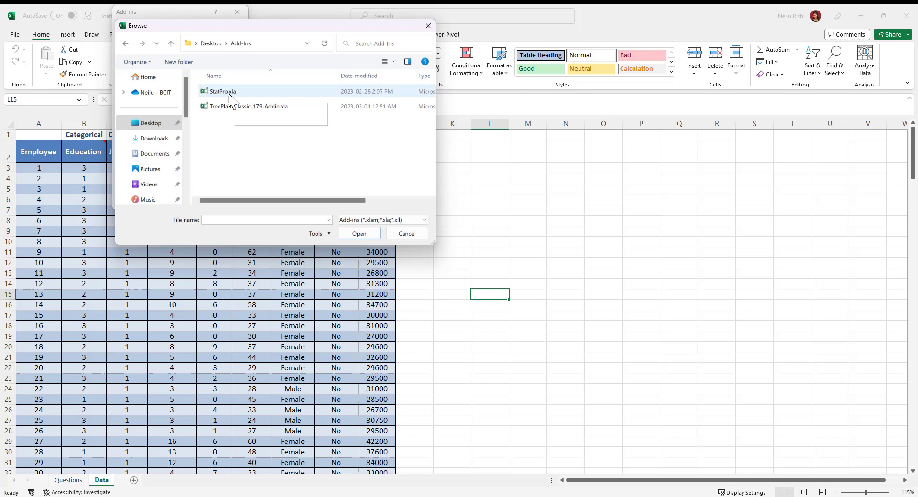
double_click(228, 95)
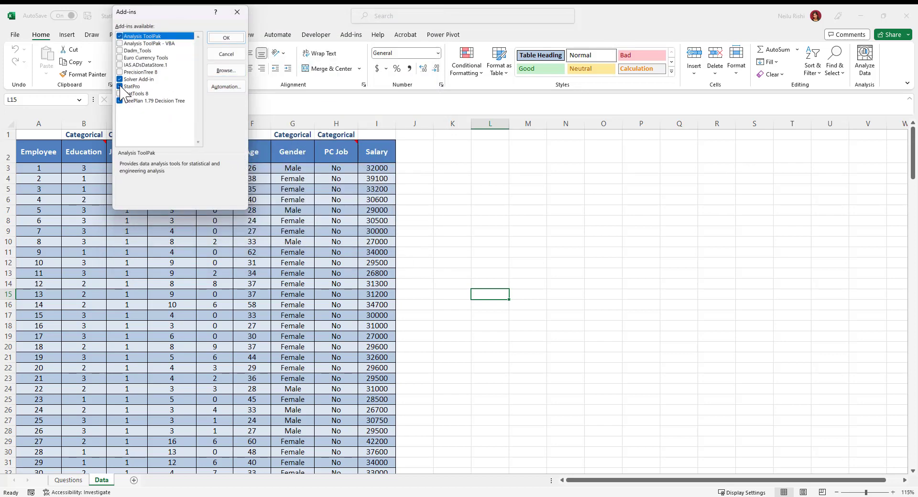
click(218, 42)
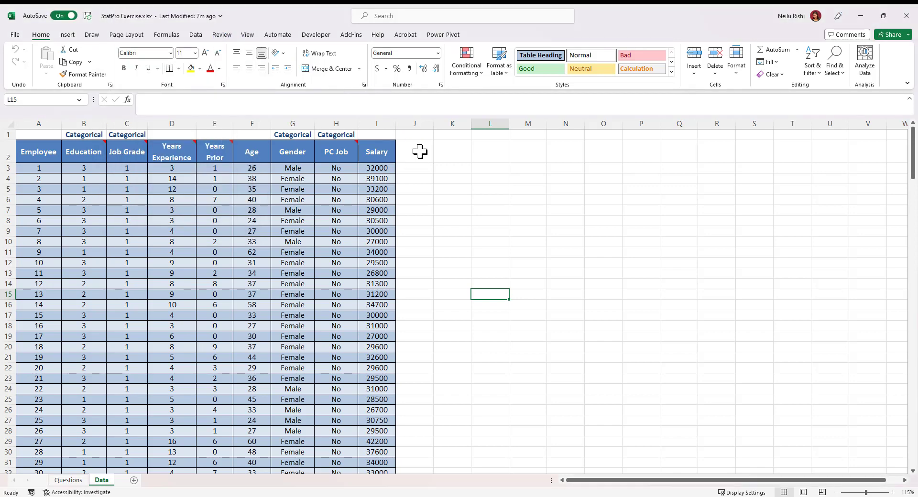
Step: Check the available add-in commands for StatPro and close the StatPro Exercise workbook to restart Excel
click(351, 39)
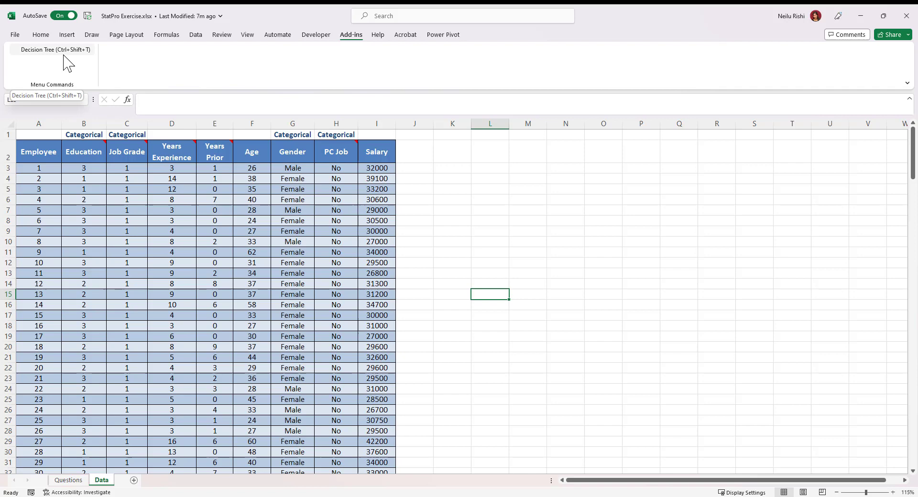
key(ctrl+shift+t)
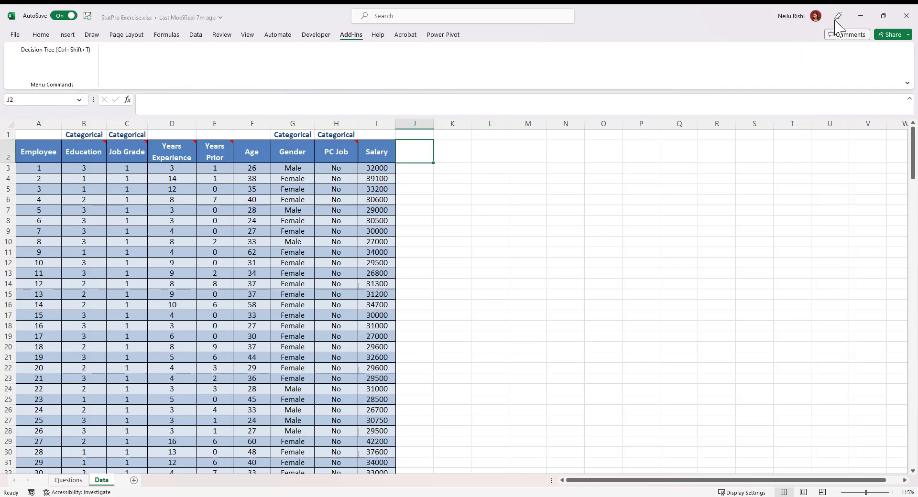
click(903, 26)
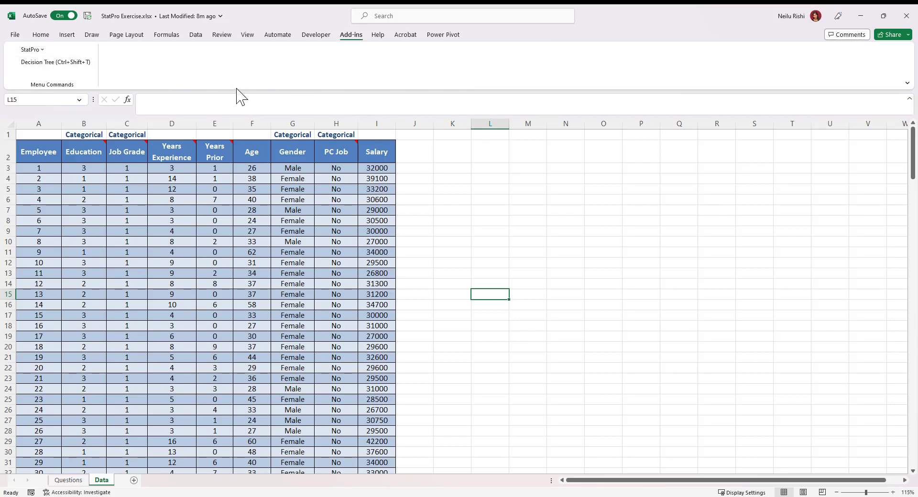
Step: Look over the analysis categories offered by the StatPro add-in and close the list without running a command
click(41, 51)
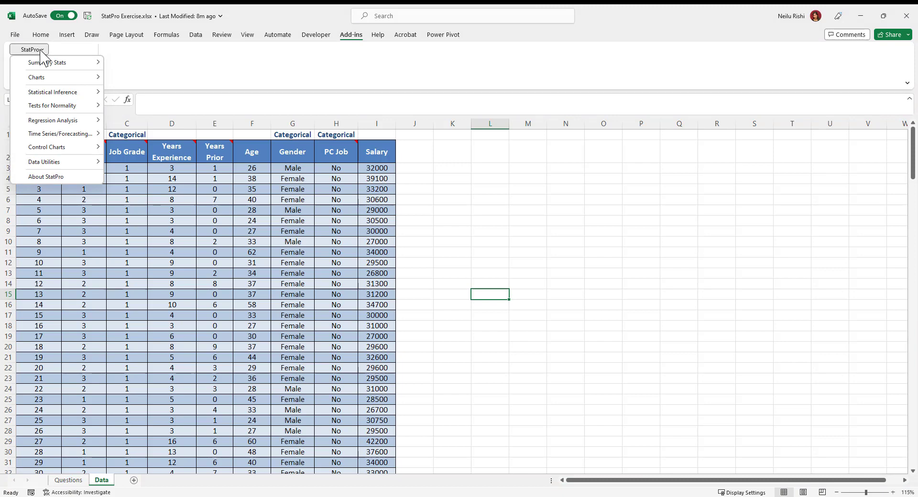
click(41, 50)
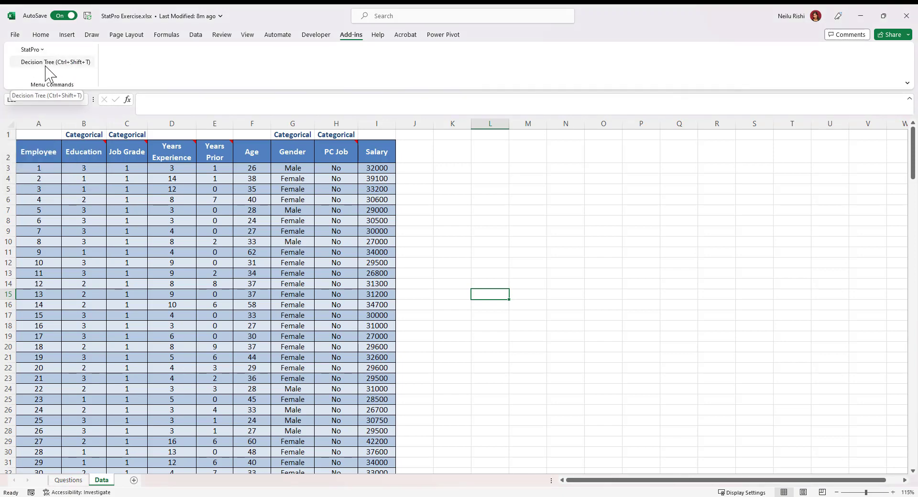
right_click(47, 71)
click(215, 75)
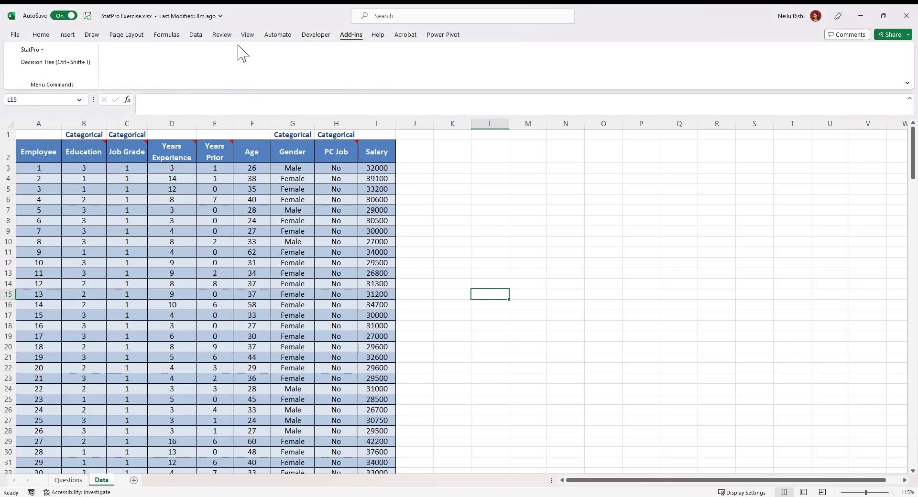